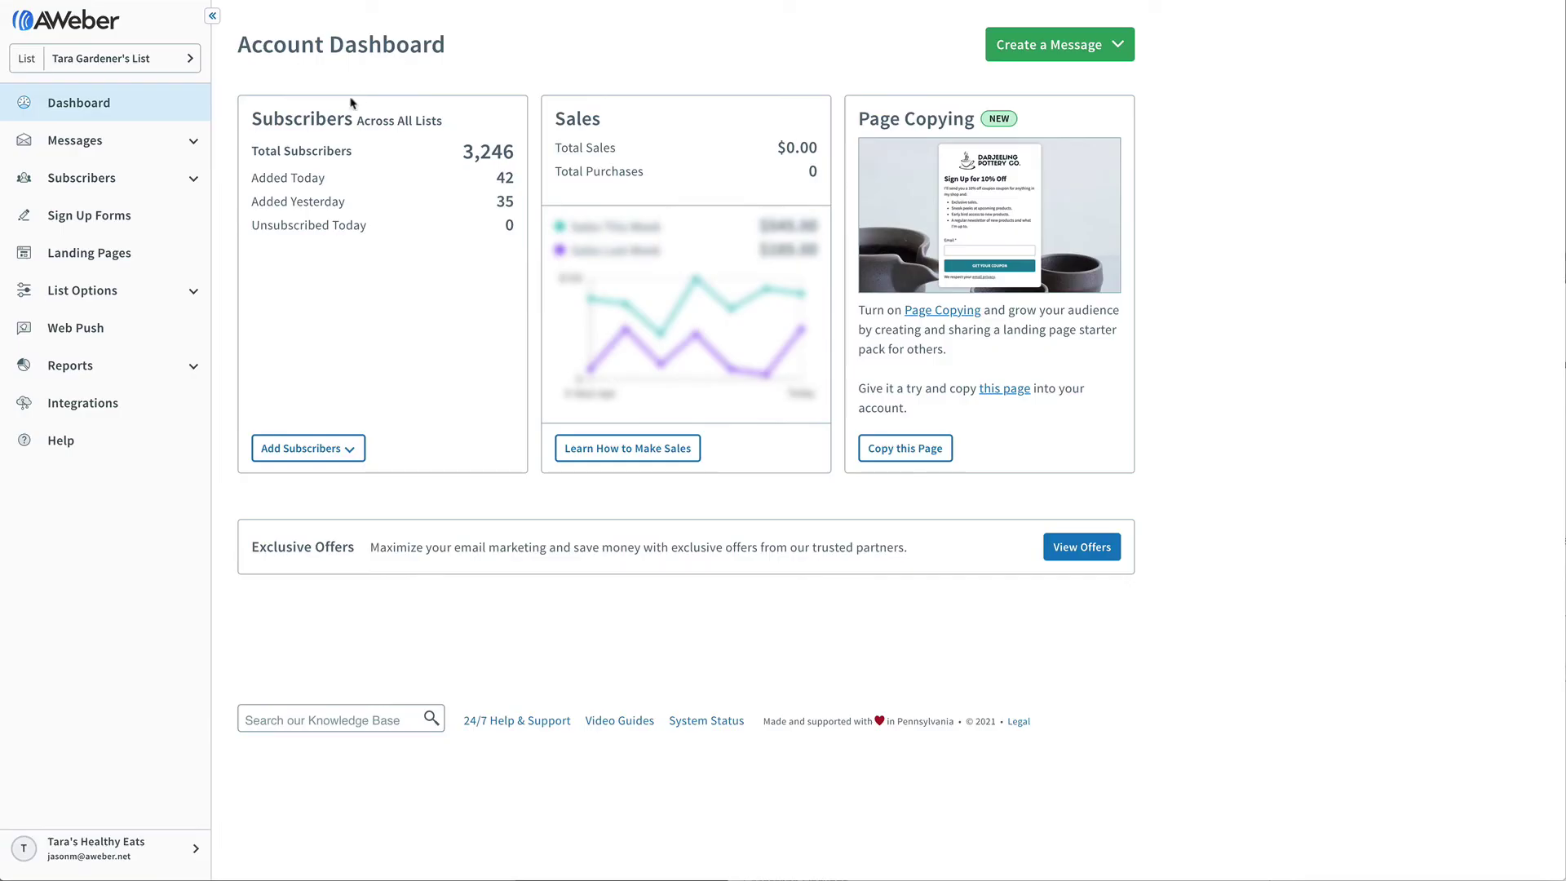
# - In the list's Confirmation Message, choose the 'Confirm your request for information.' subject and select the header text
pyautogui.click(192, 297)
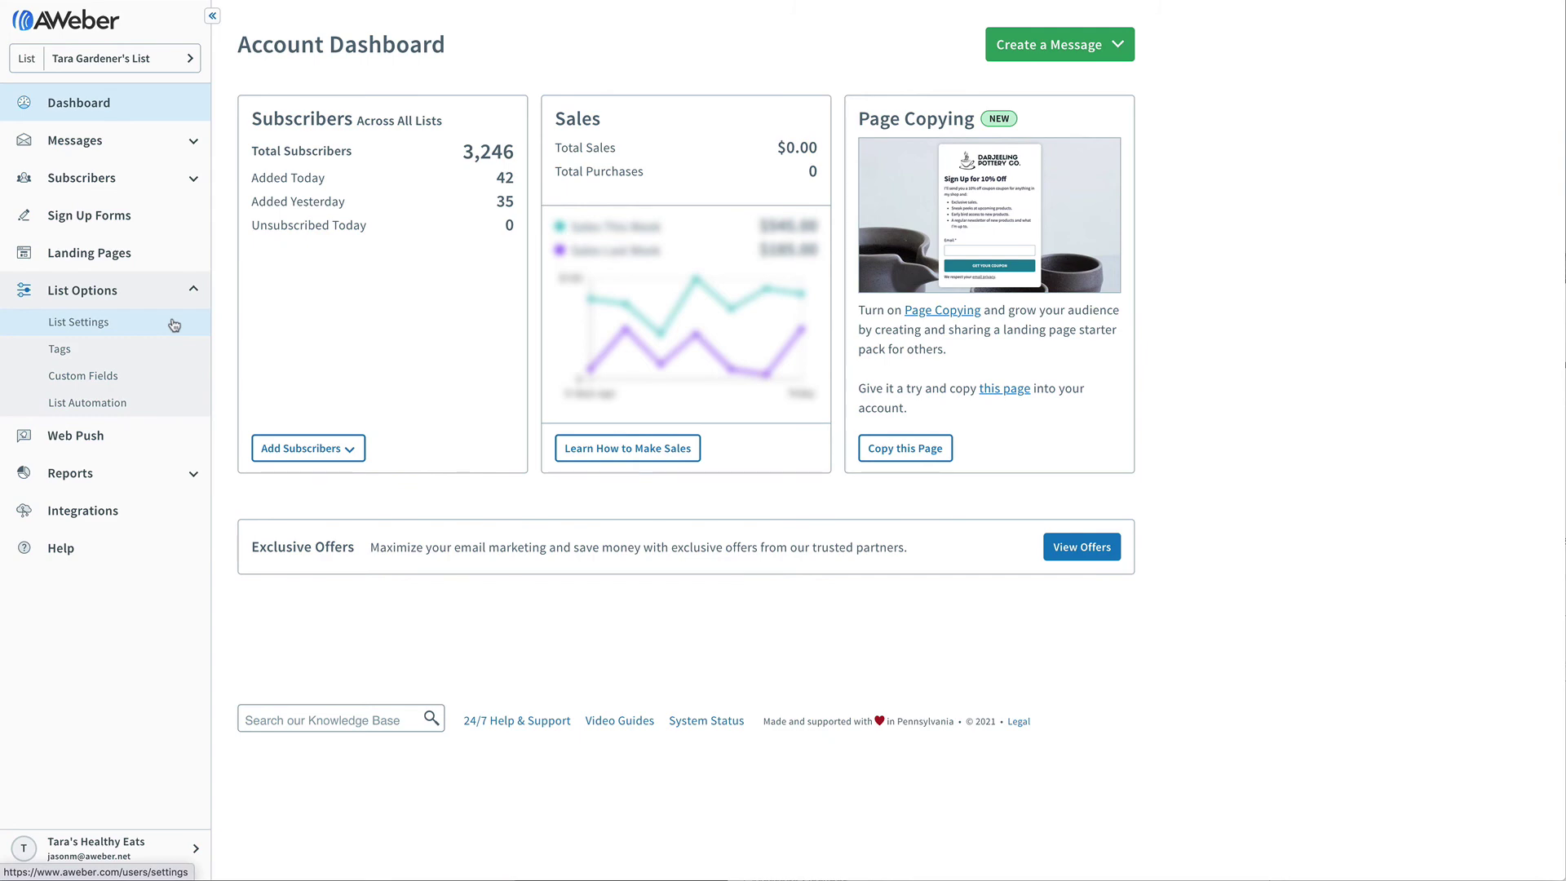
pyautogui.click(174, 324)
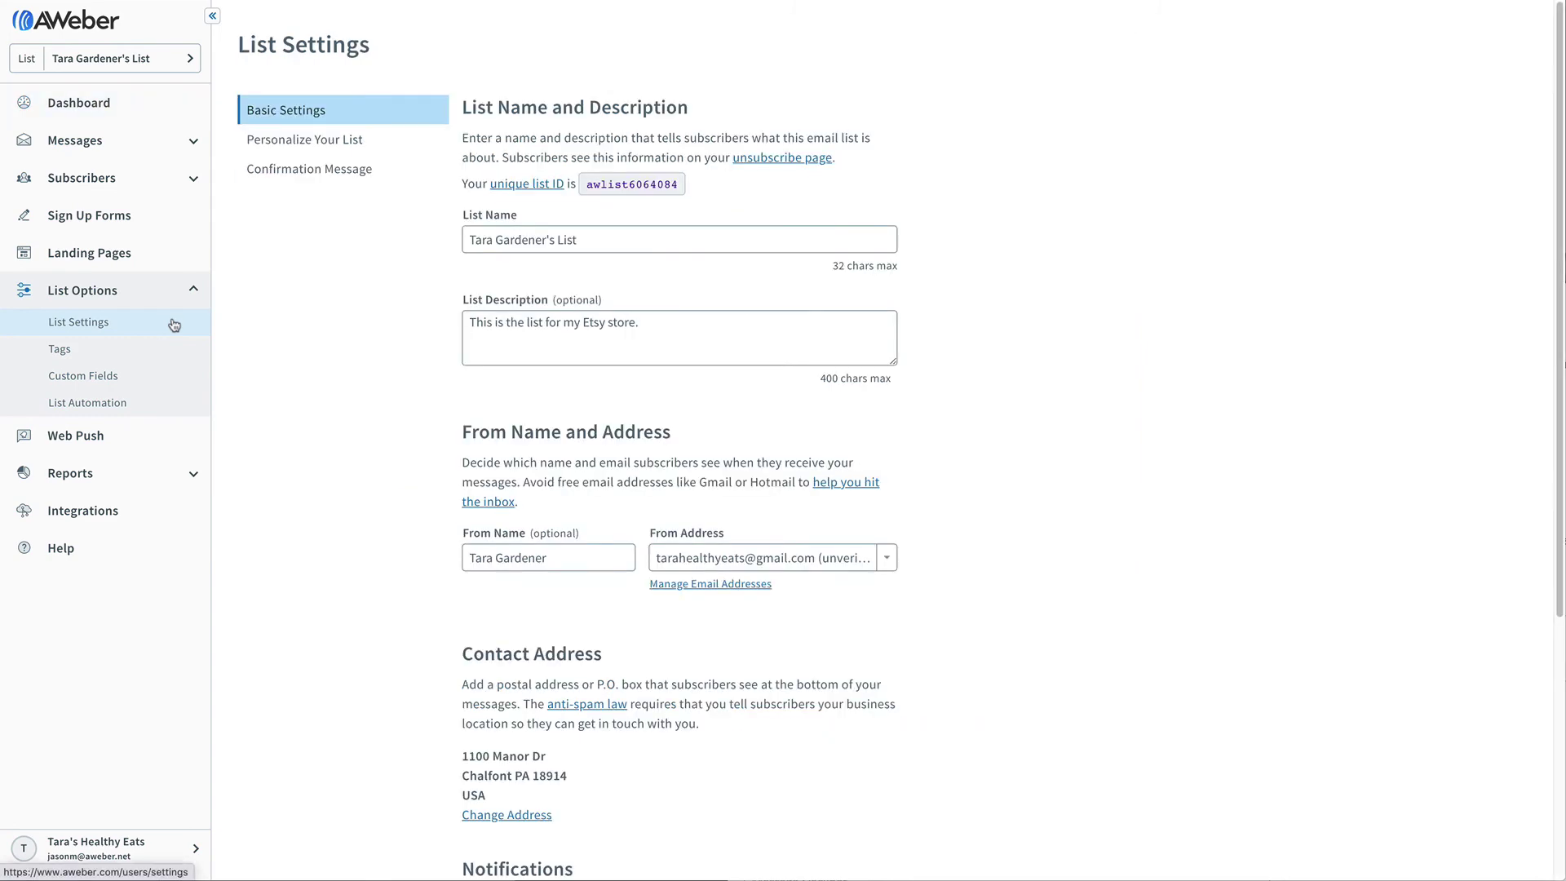
pyautogui.click(310, 169)
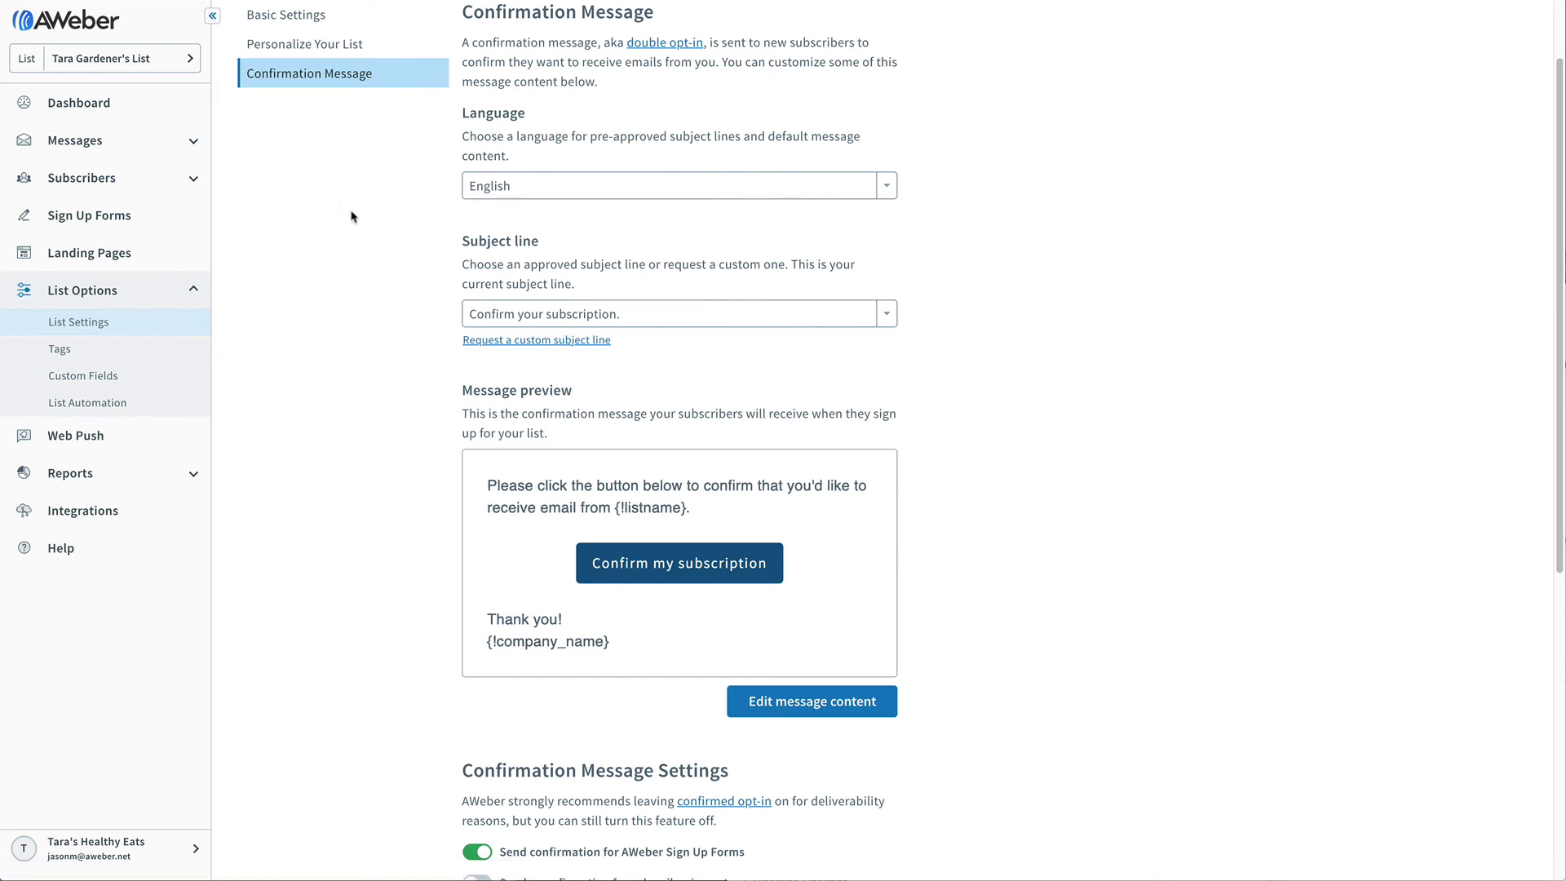
pyautogui.click(882, 320)
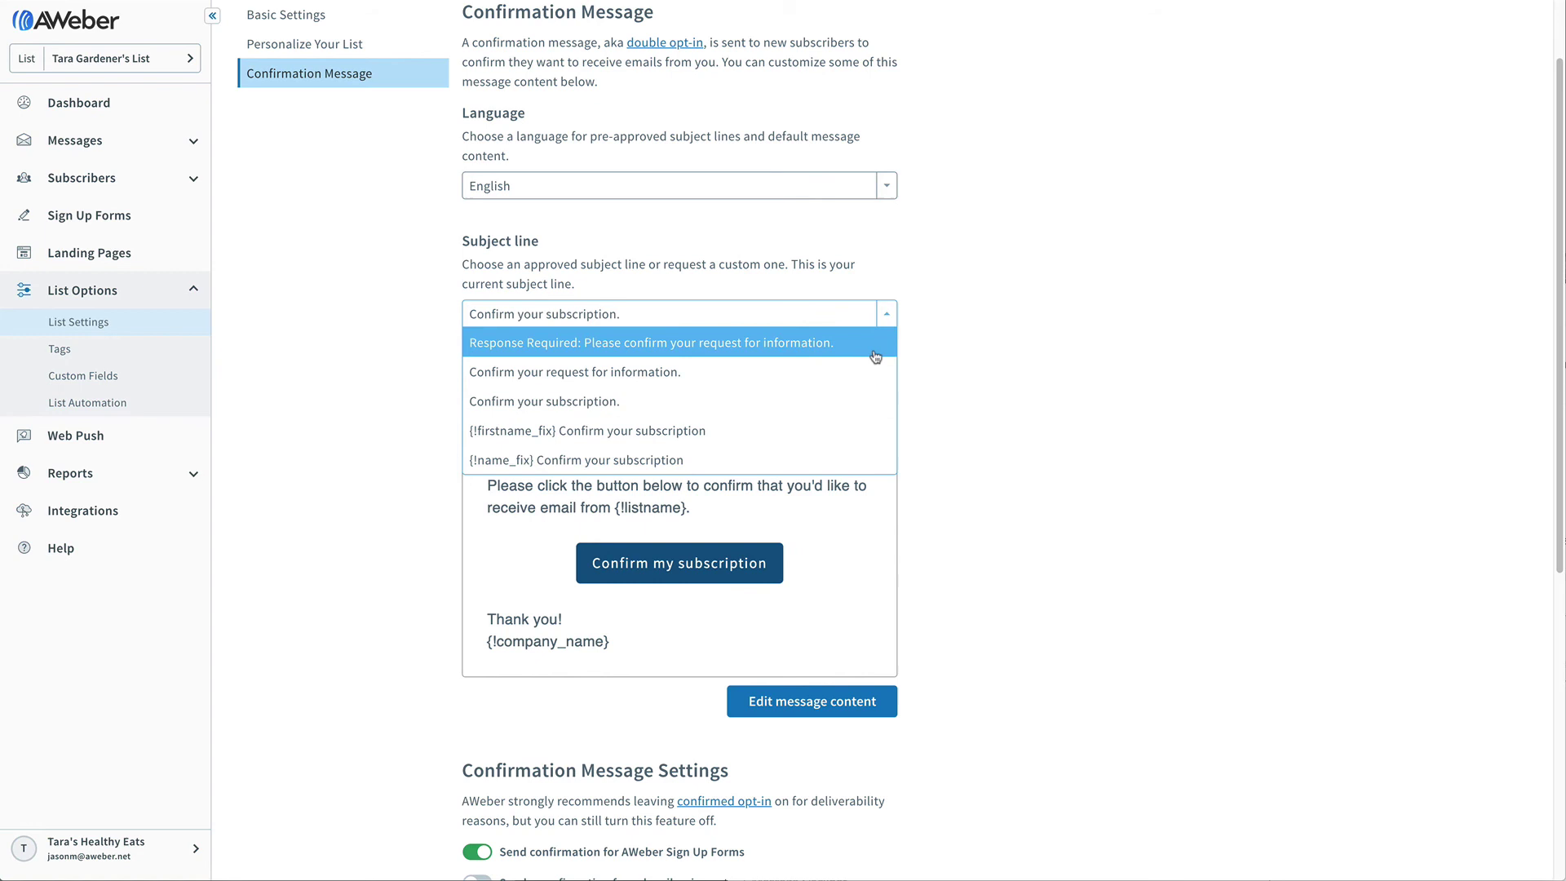
pyautogui.click(673, 371)
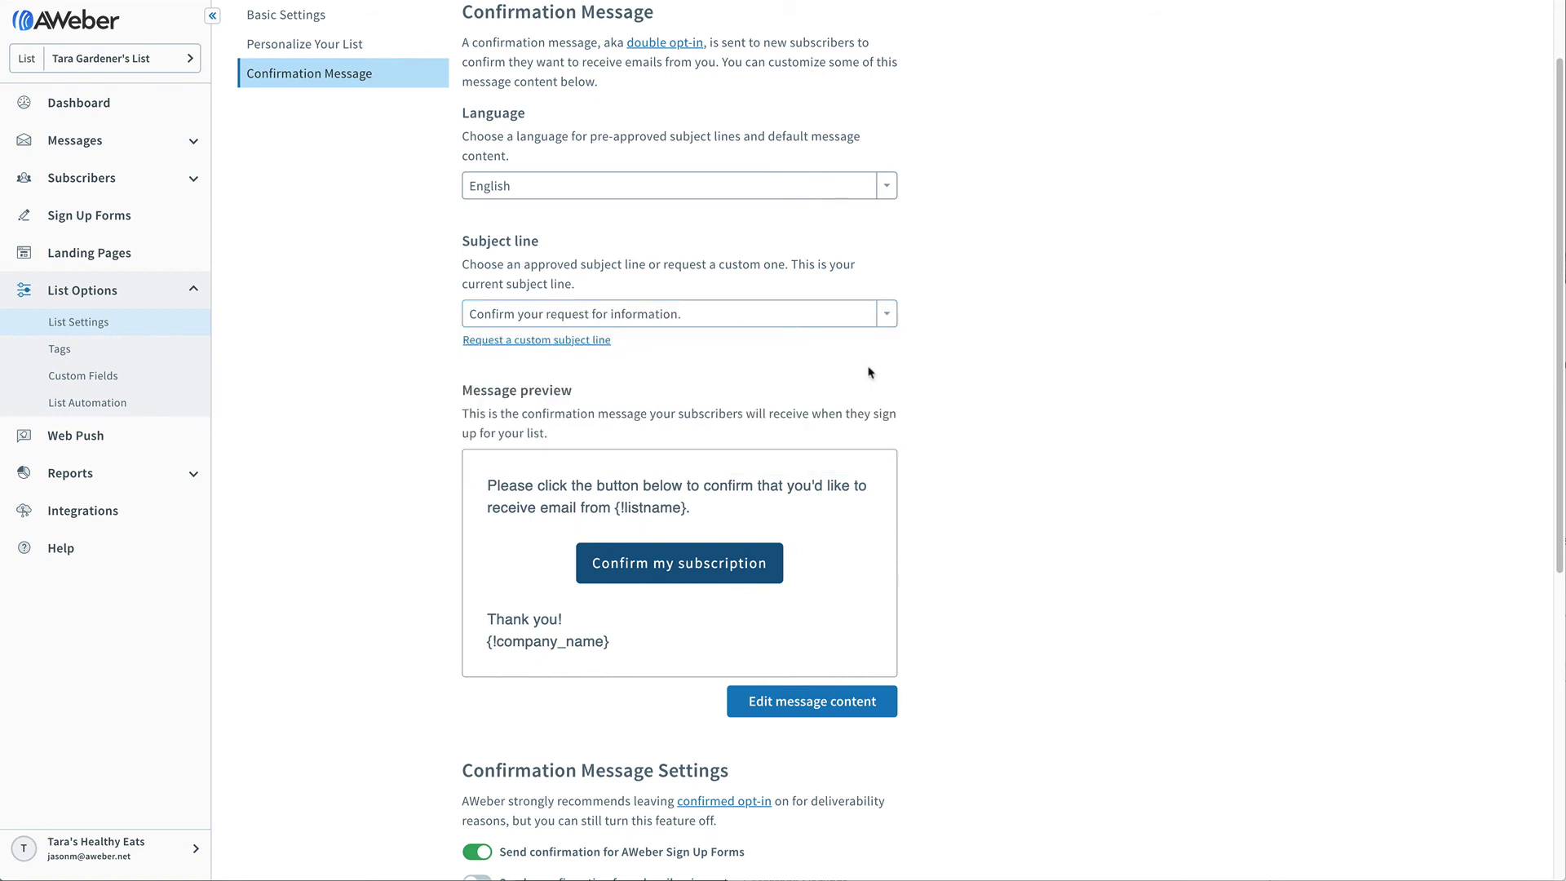
pyautogui.scroll(-1, 869, 372)
pyautogui.click(819, 445)
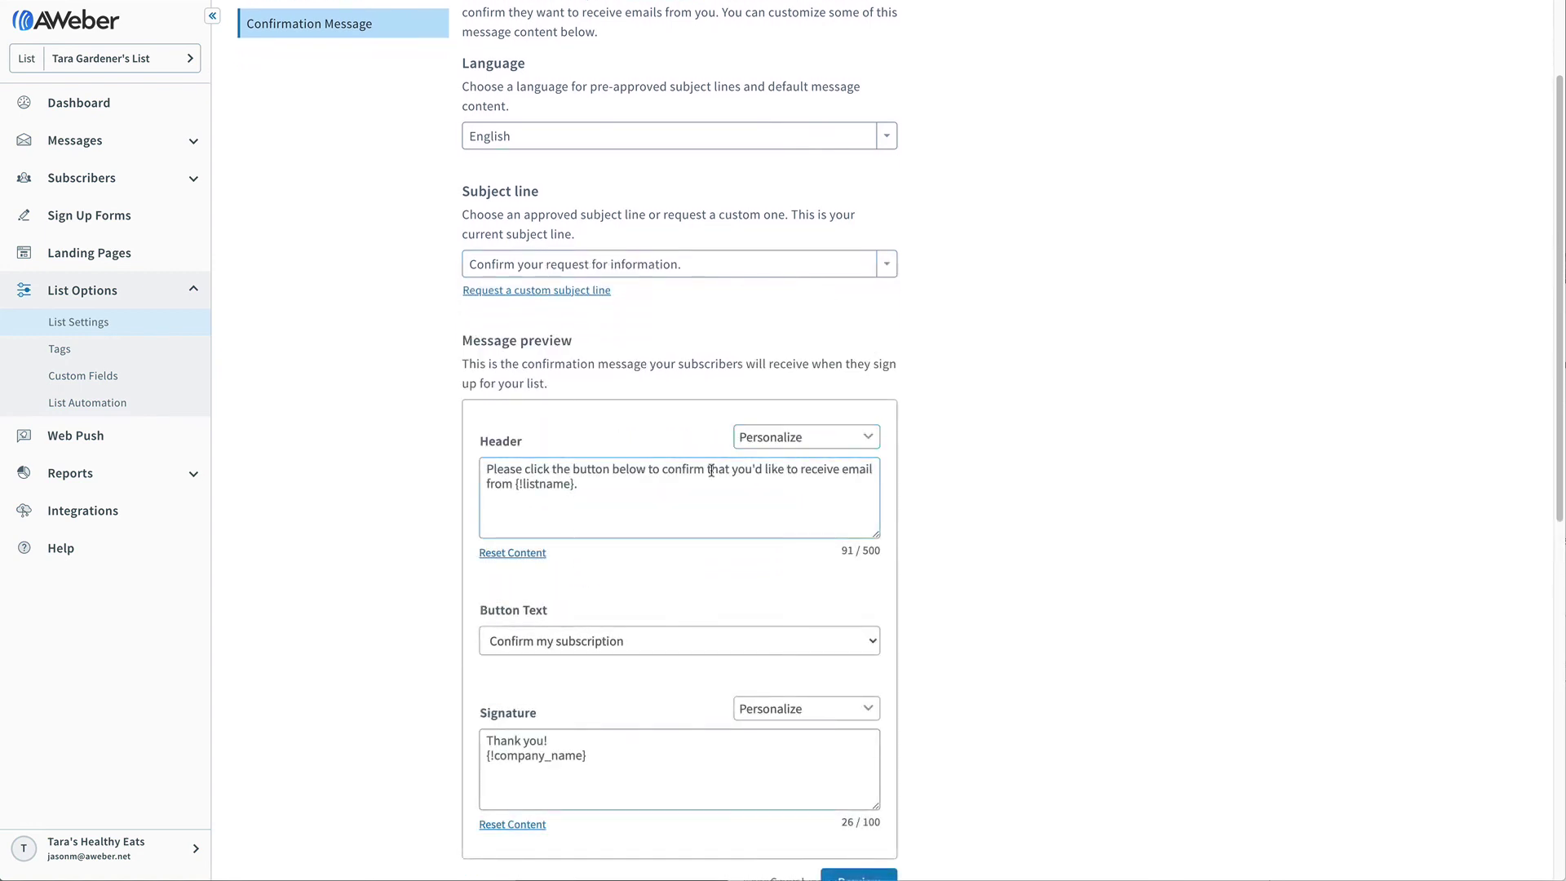
pyautogui.moveTo(590, 489); pyautogui.dragTo(486, 476)
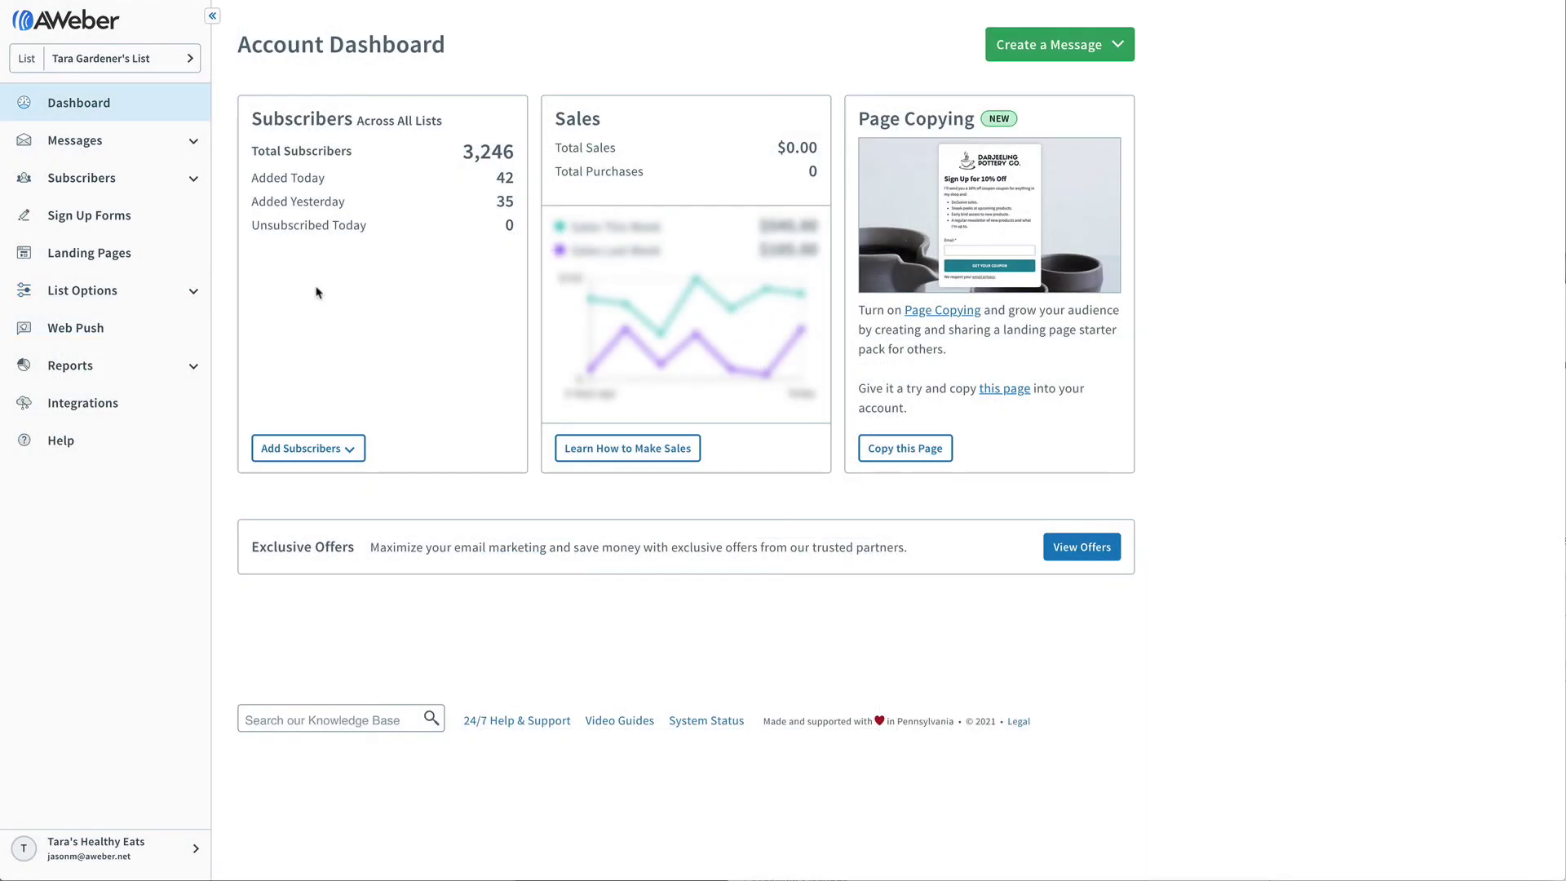
# - Visit Sign Up Forms and the Import Multiple subscribers page, then open the Landing Pages templates
pyautogui.click(155, 225)
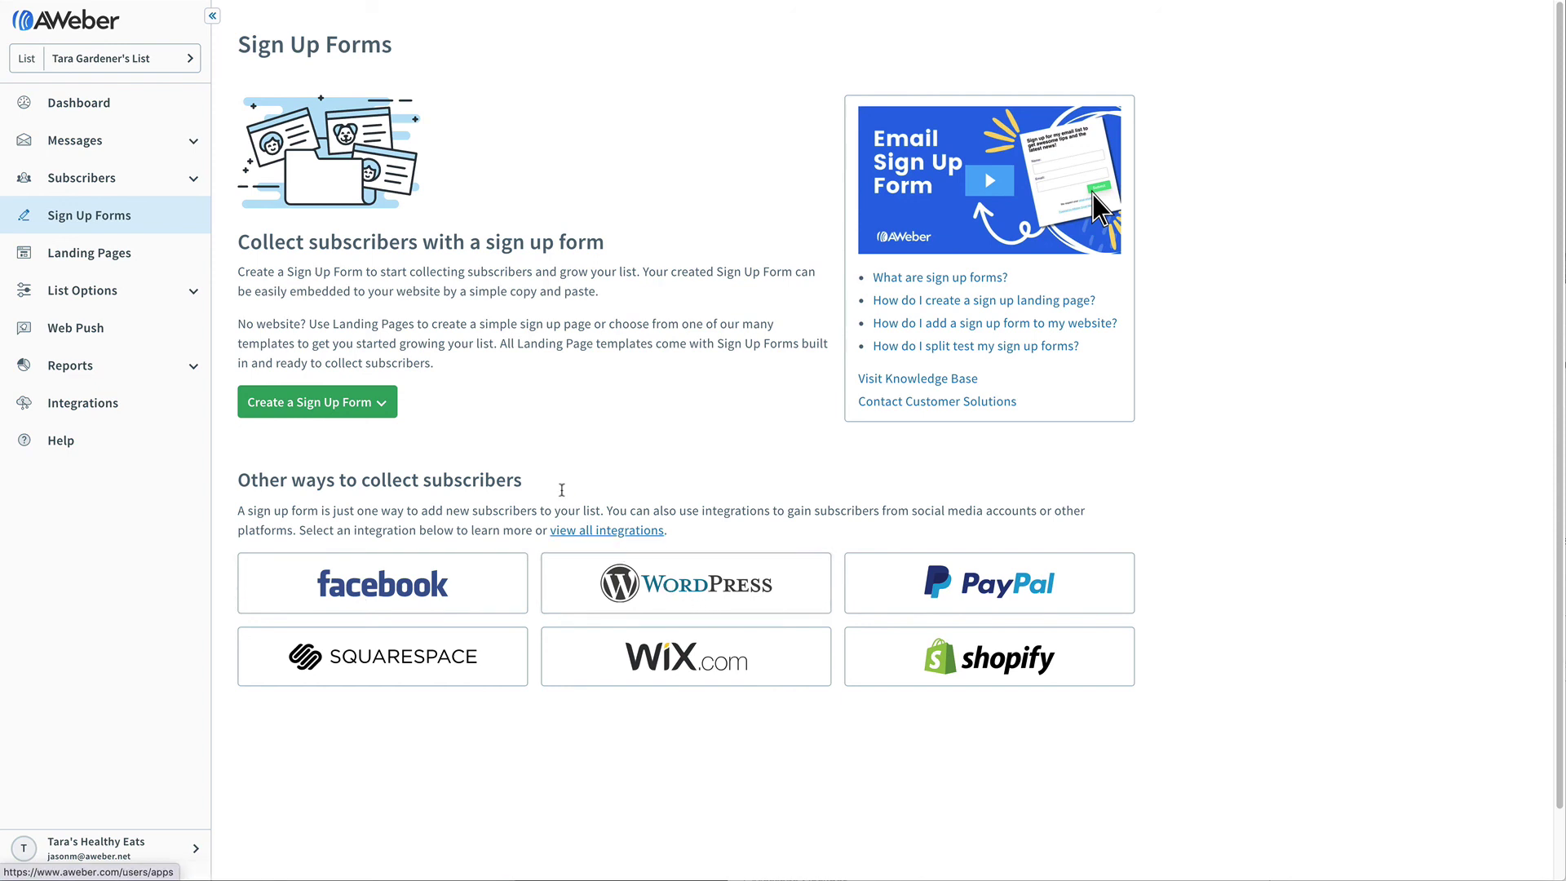
pyautogui.click(194, 178)
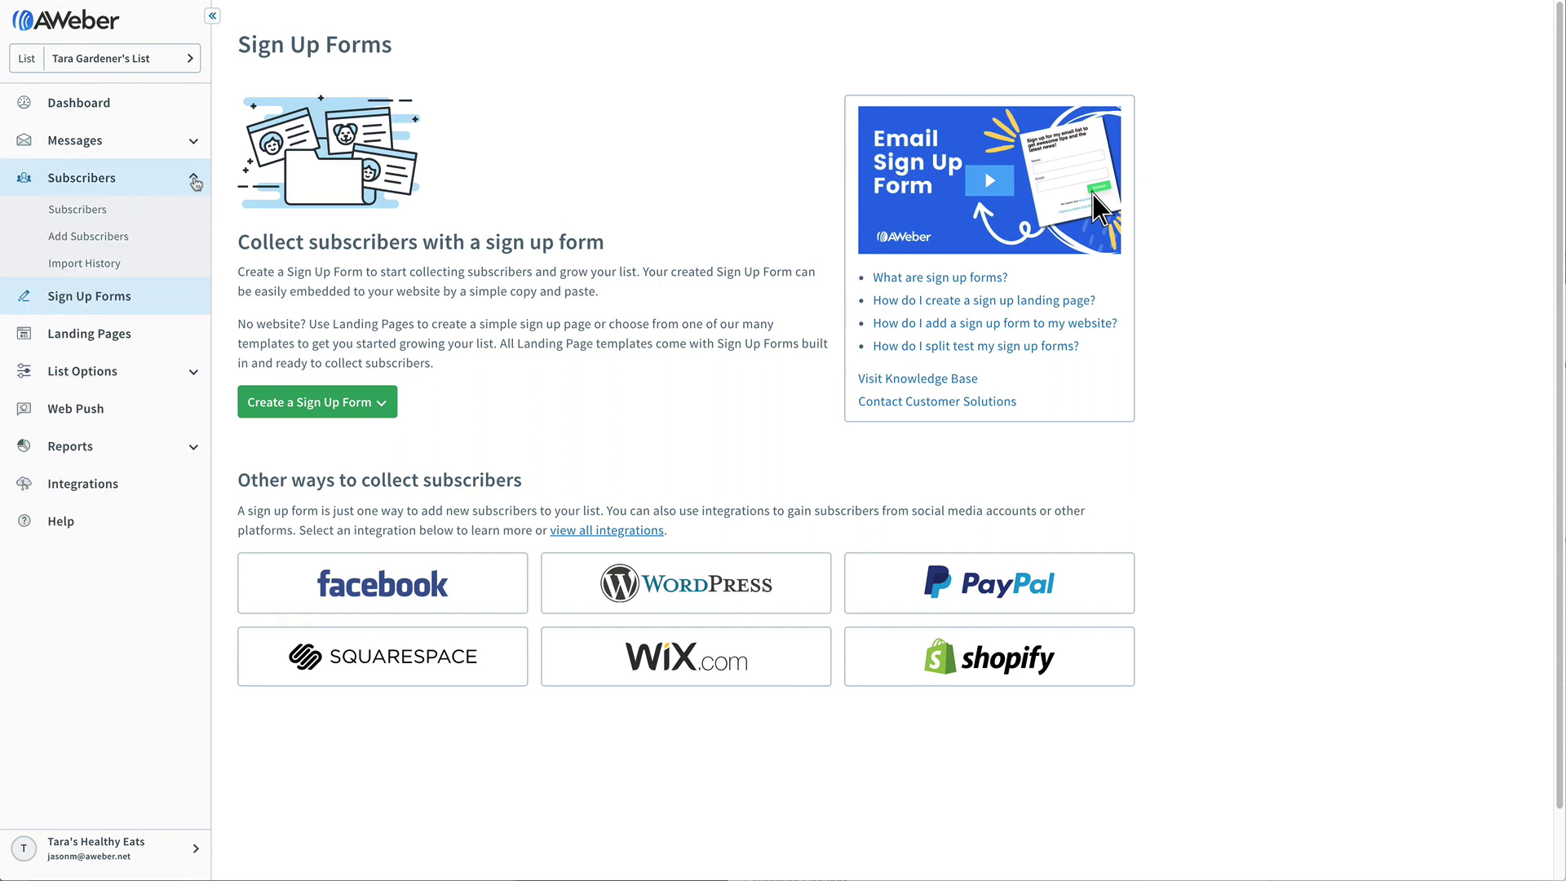
pyautogui.click(146, 215)
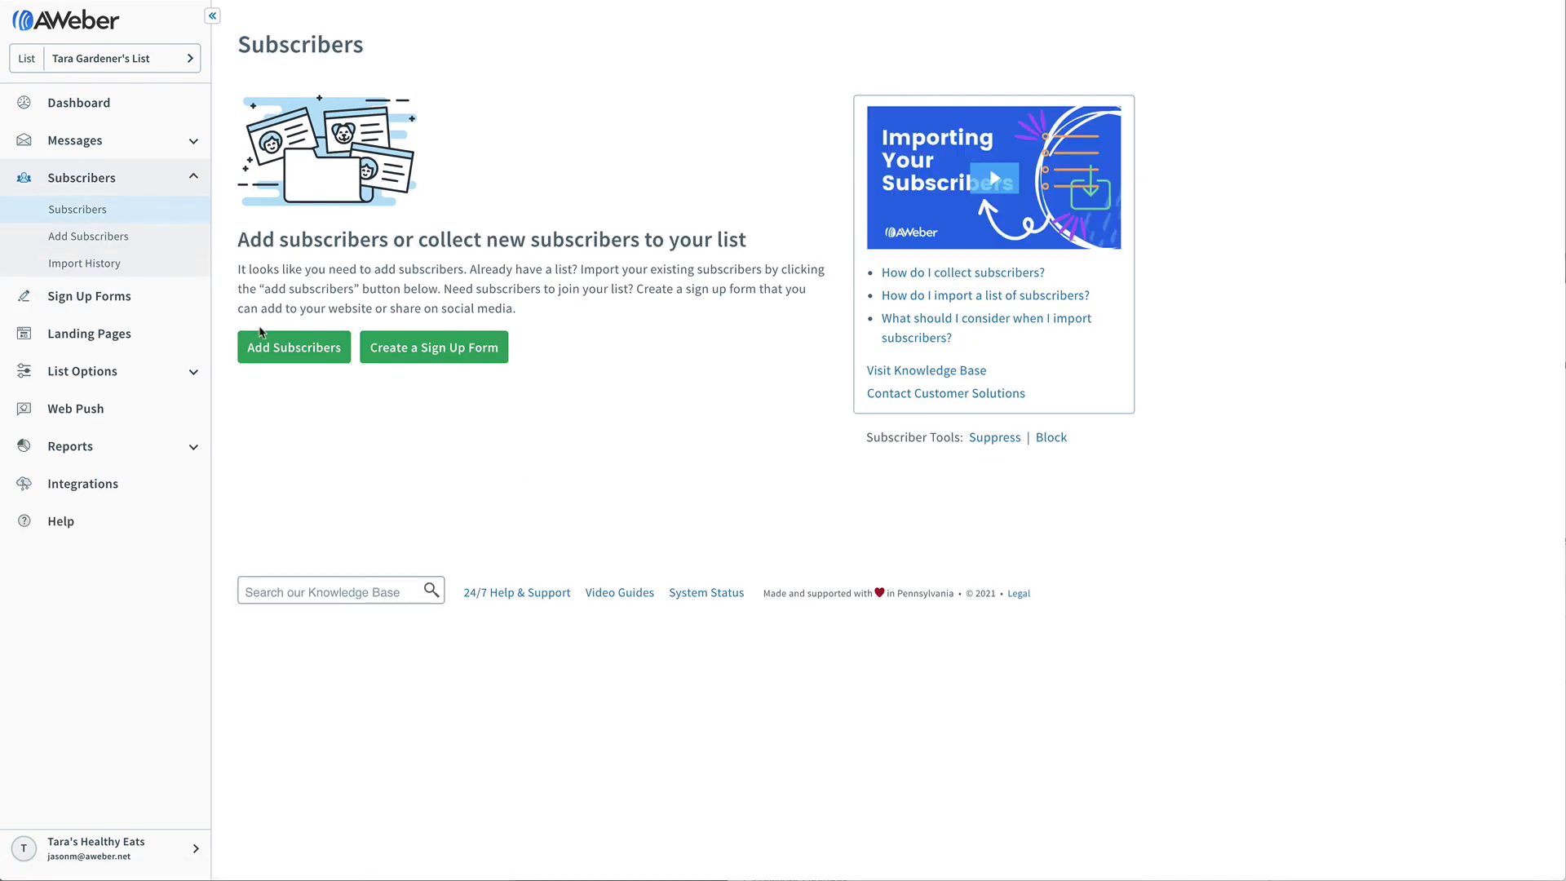
pyautogui.click(272, 349)
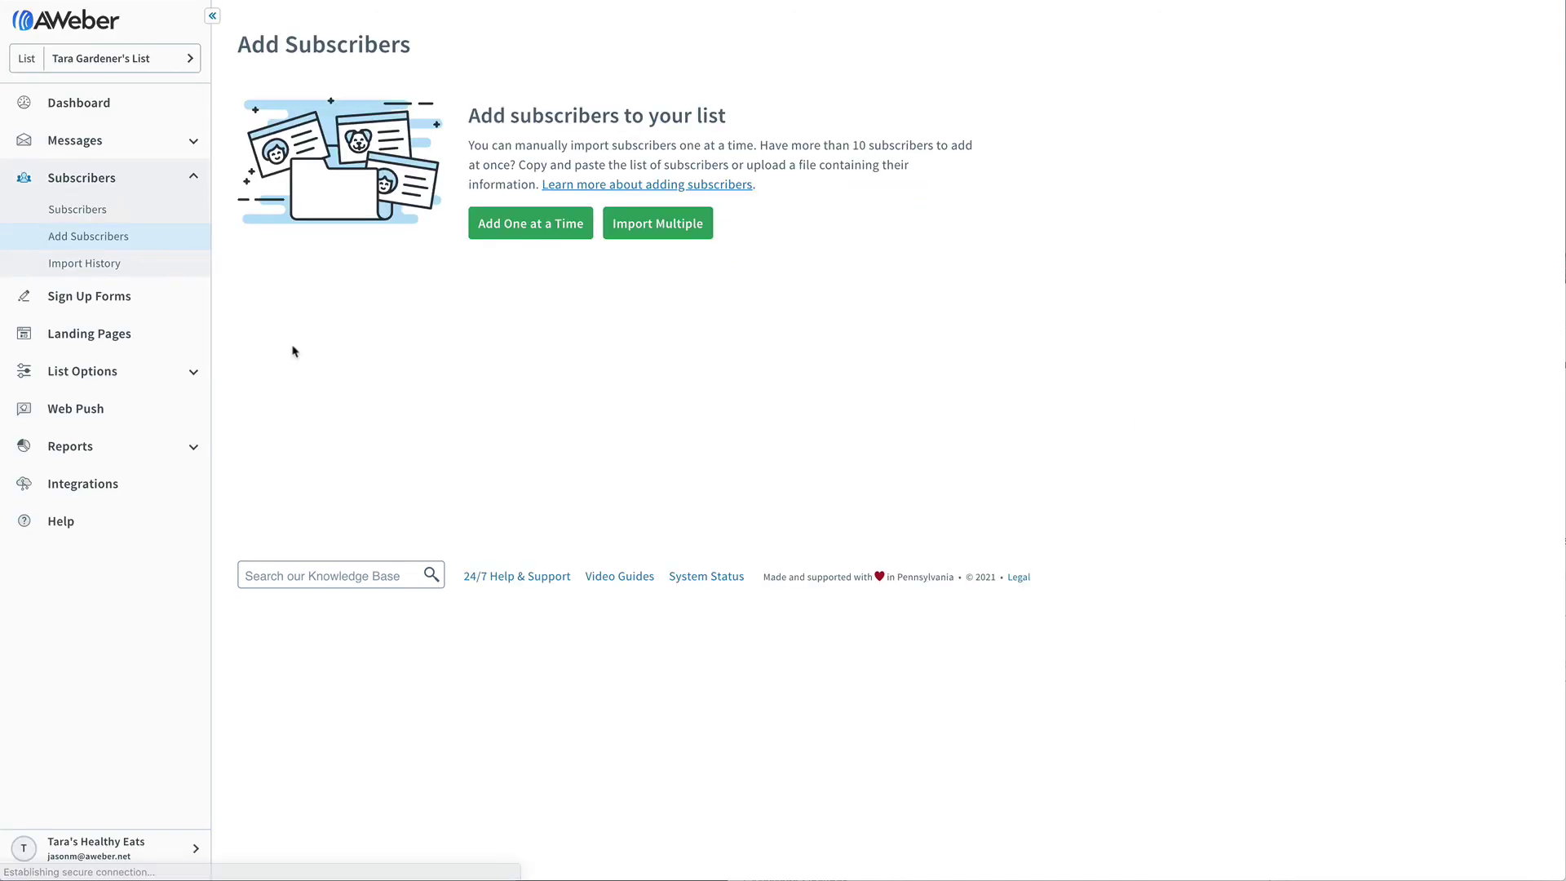
pyautogui.click(657, 223)
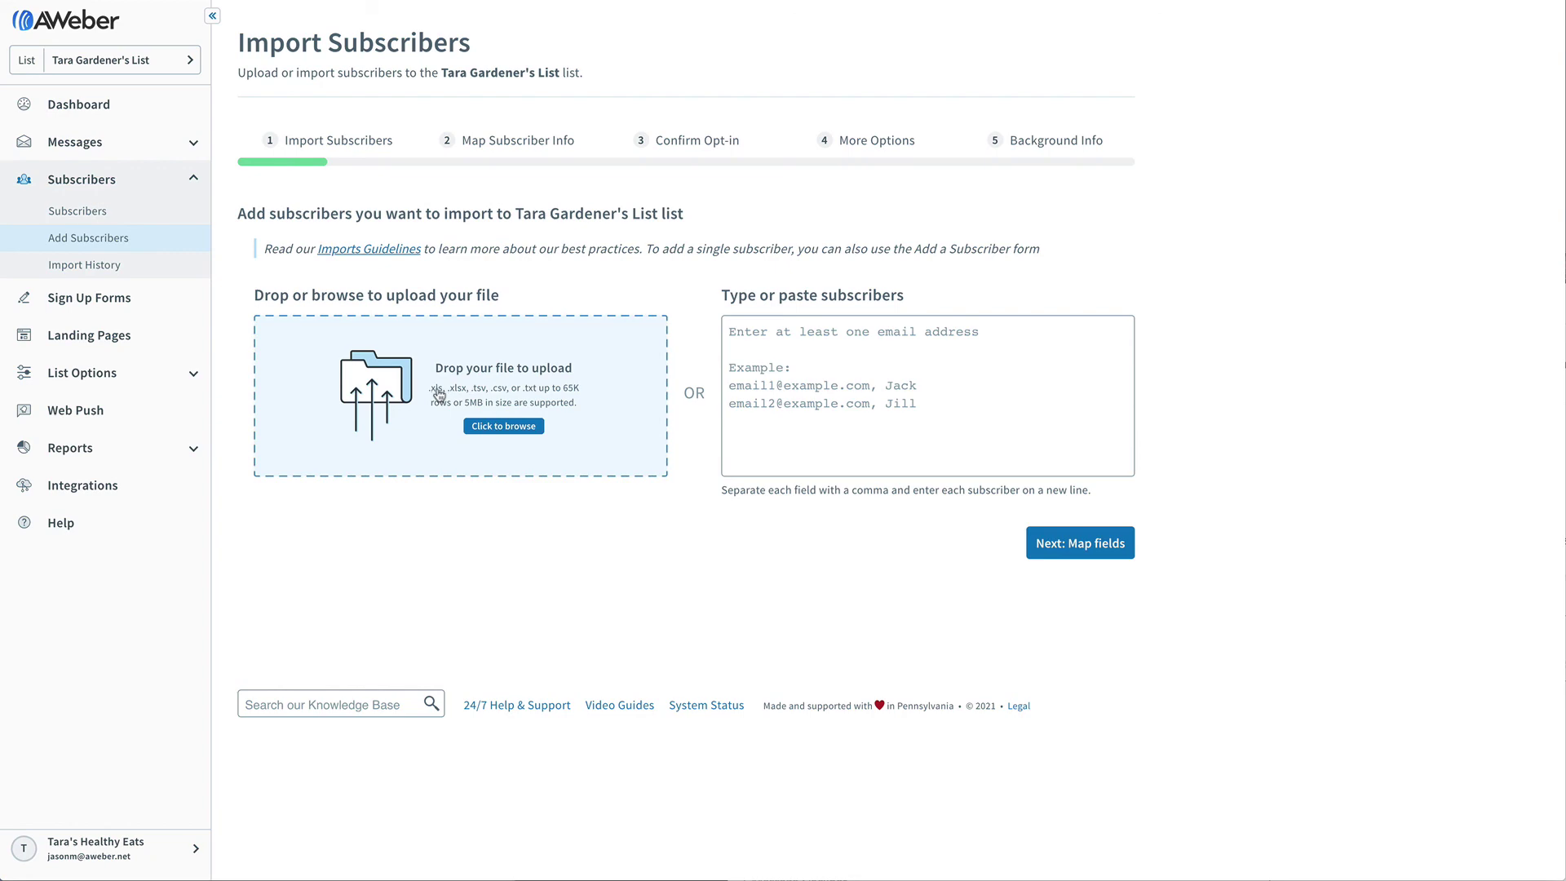
pyautogui.click(159, 340)
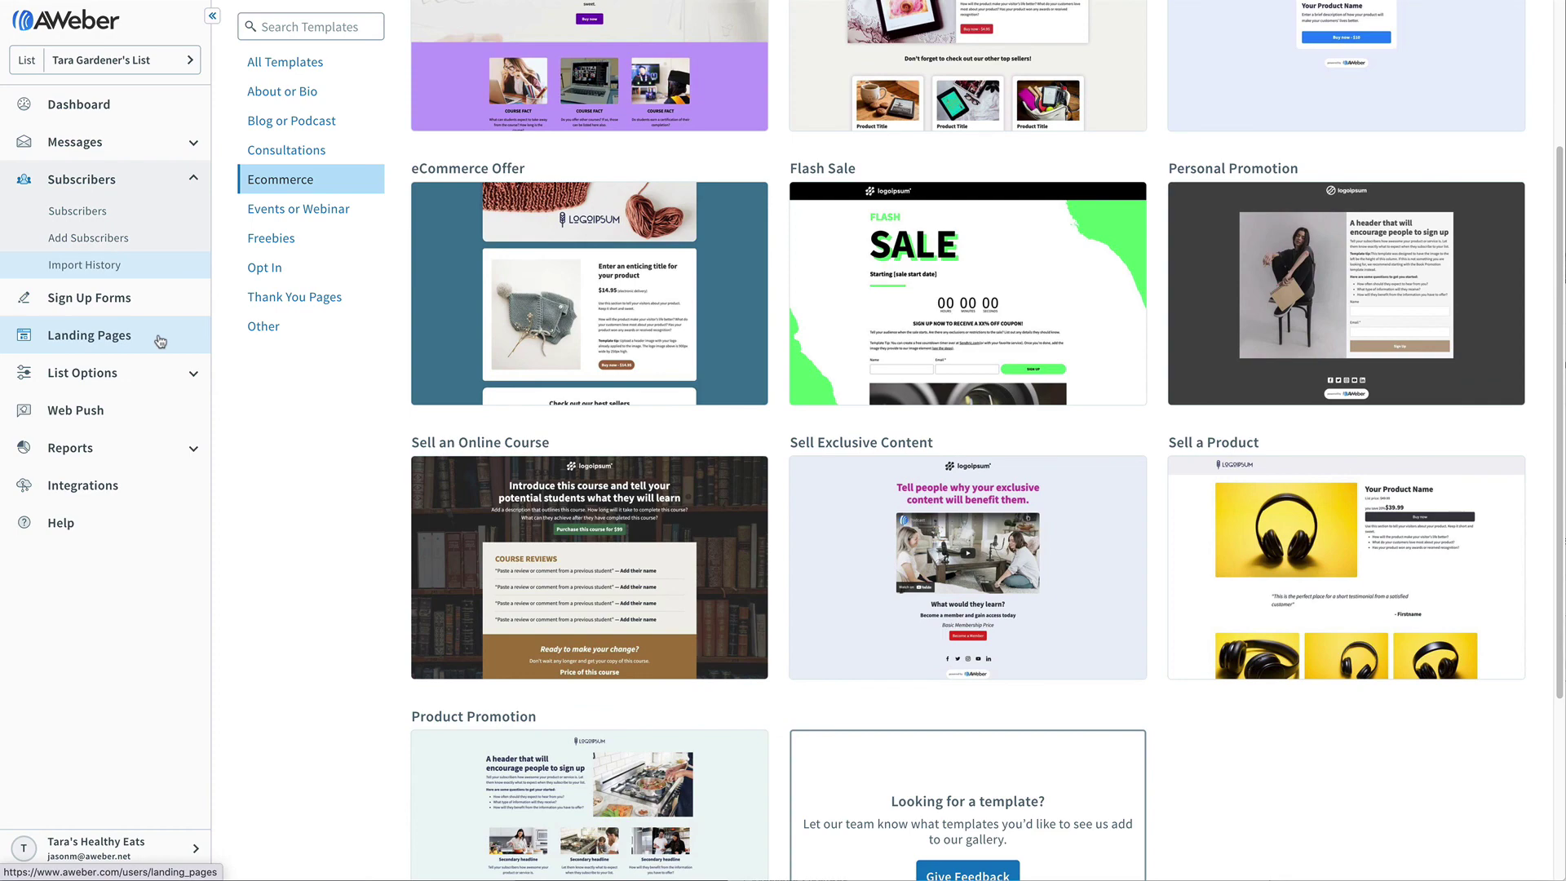
pyautogui.moveTo(589, 293)
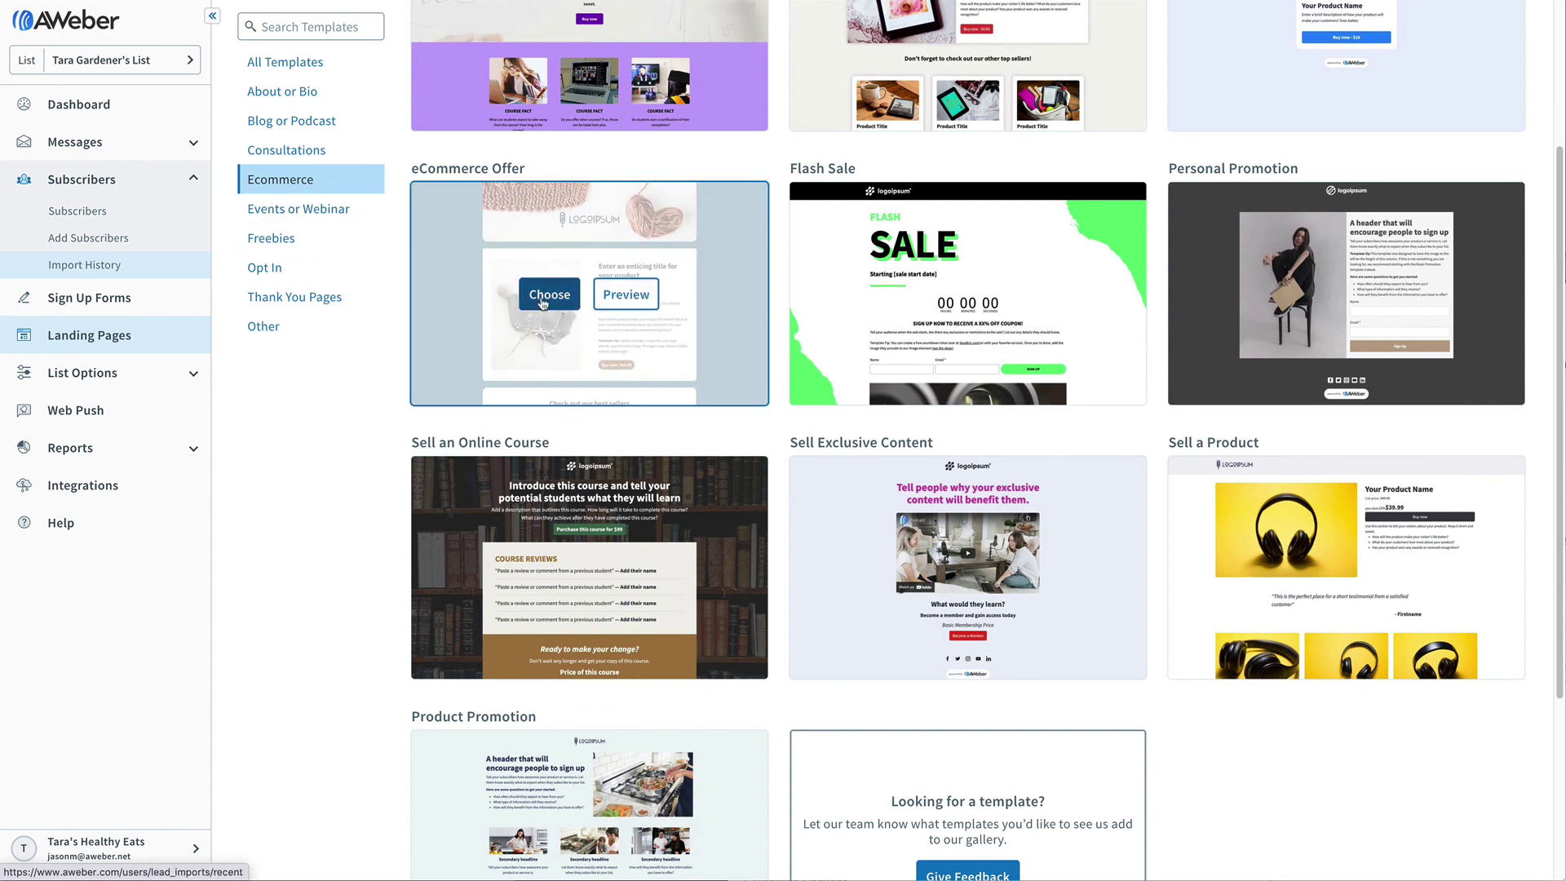
# - Start a landing page from the eCommerce Offer template and add a Form element to it
pyautogui.click(550, 293)
pyautogui.scroll(-1, 245, 343)
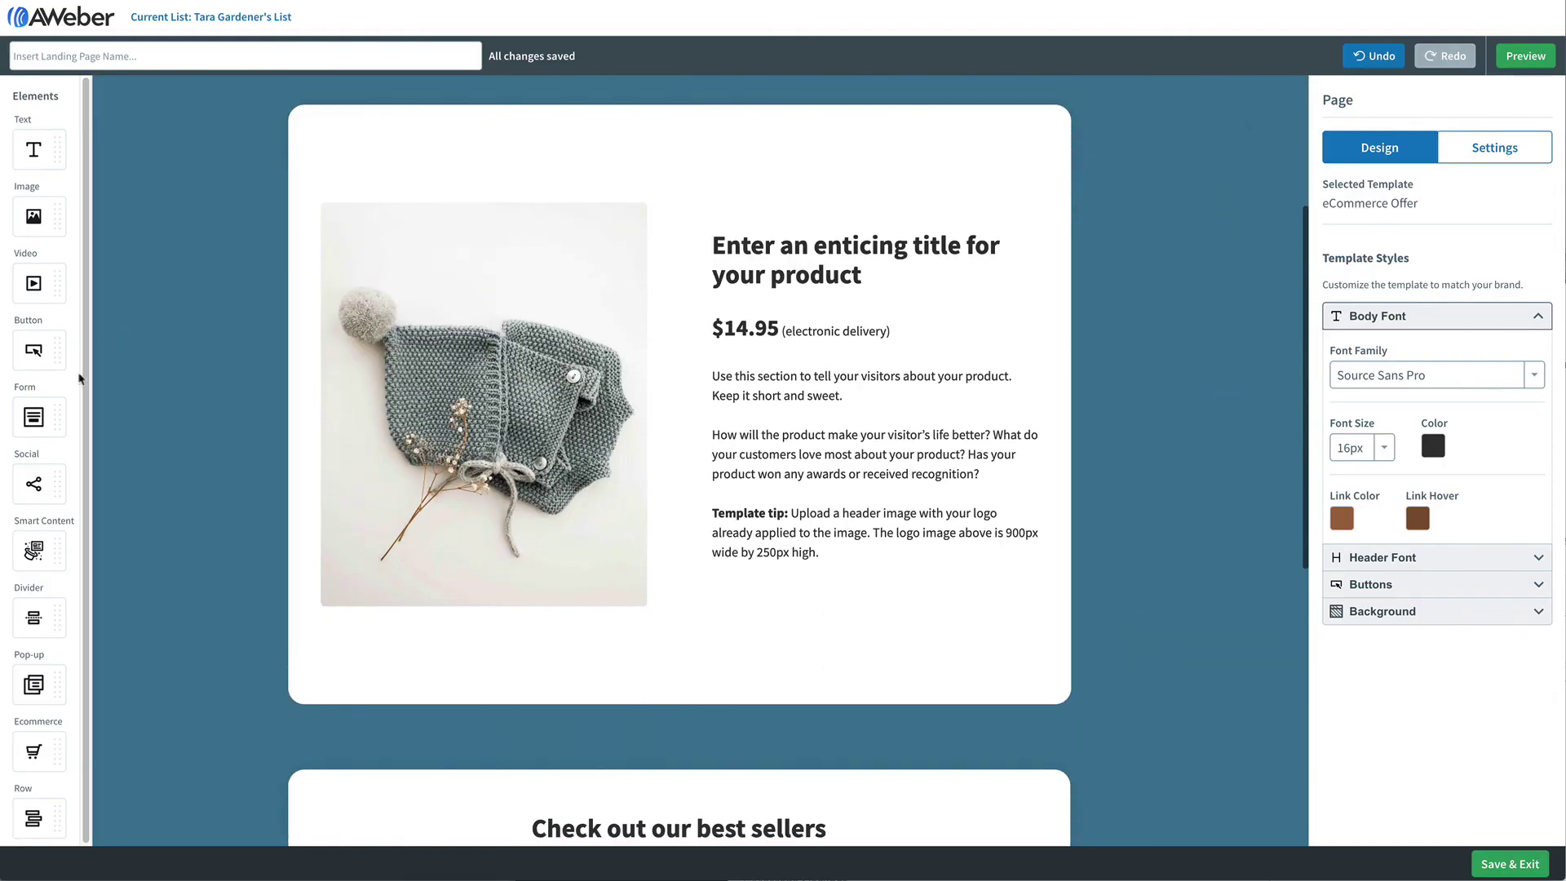
pyautogui.moveTo(34, 417); pyautogui.dragTo(843, 562)
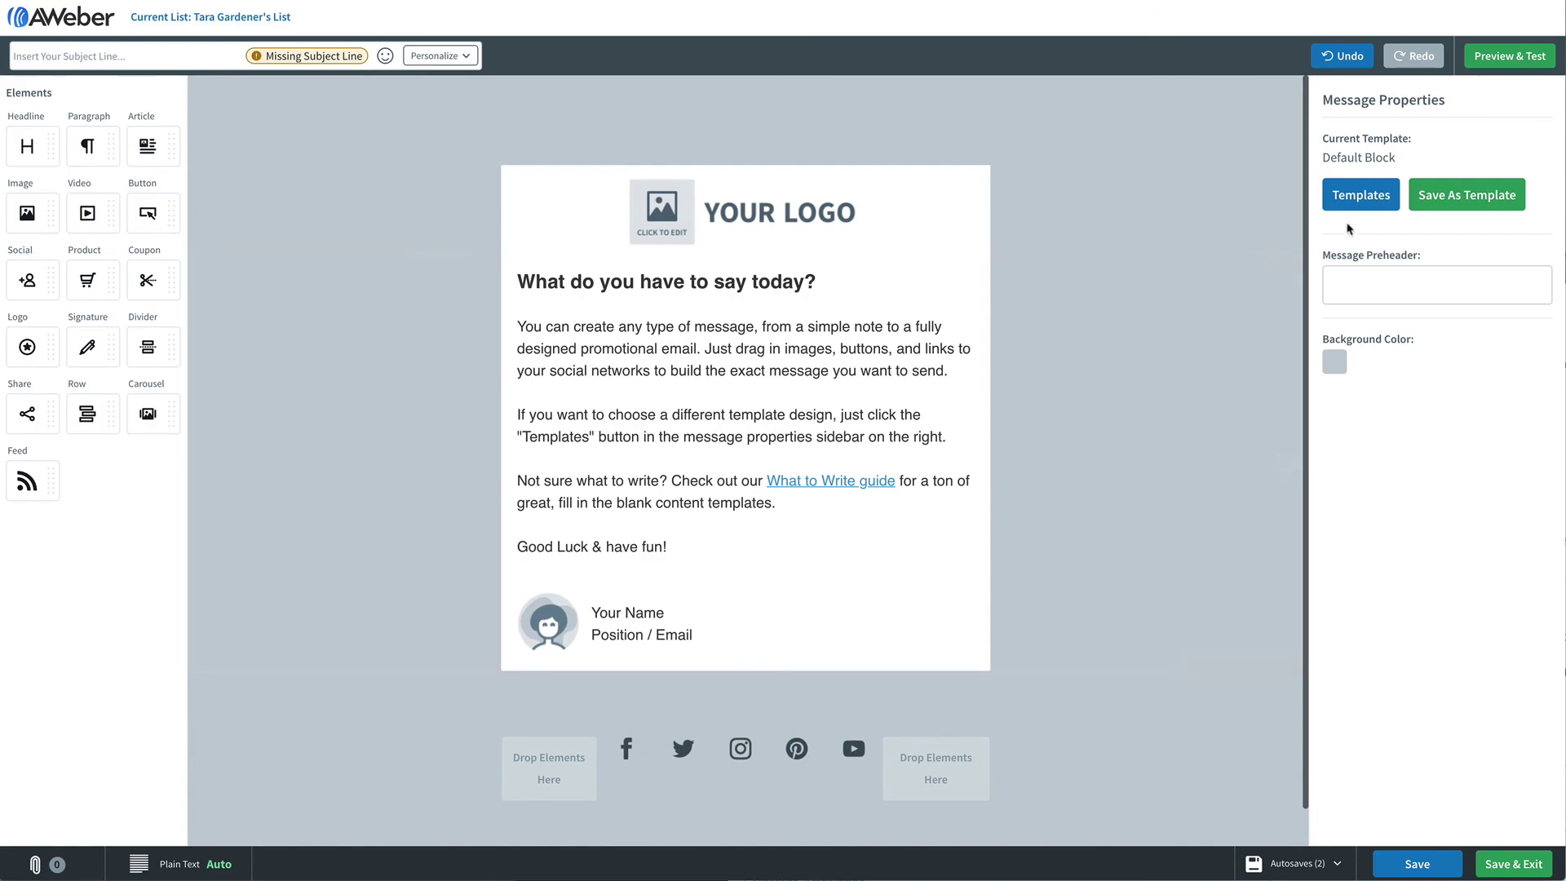
# - Apply the Newsletter template from the Message Properties template gallery
pyautogui.click(1360, 195)
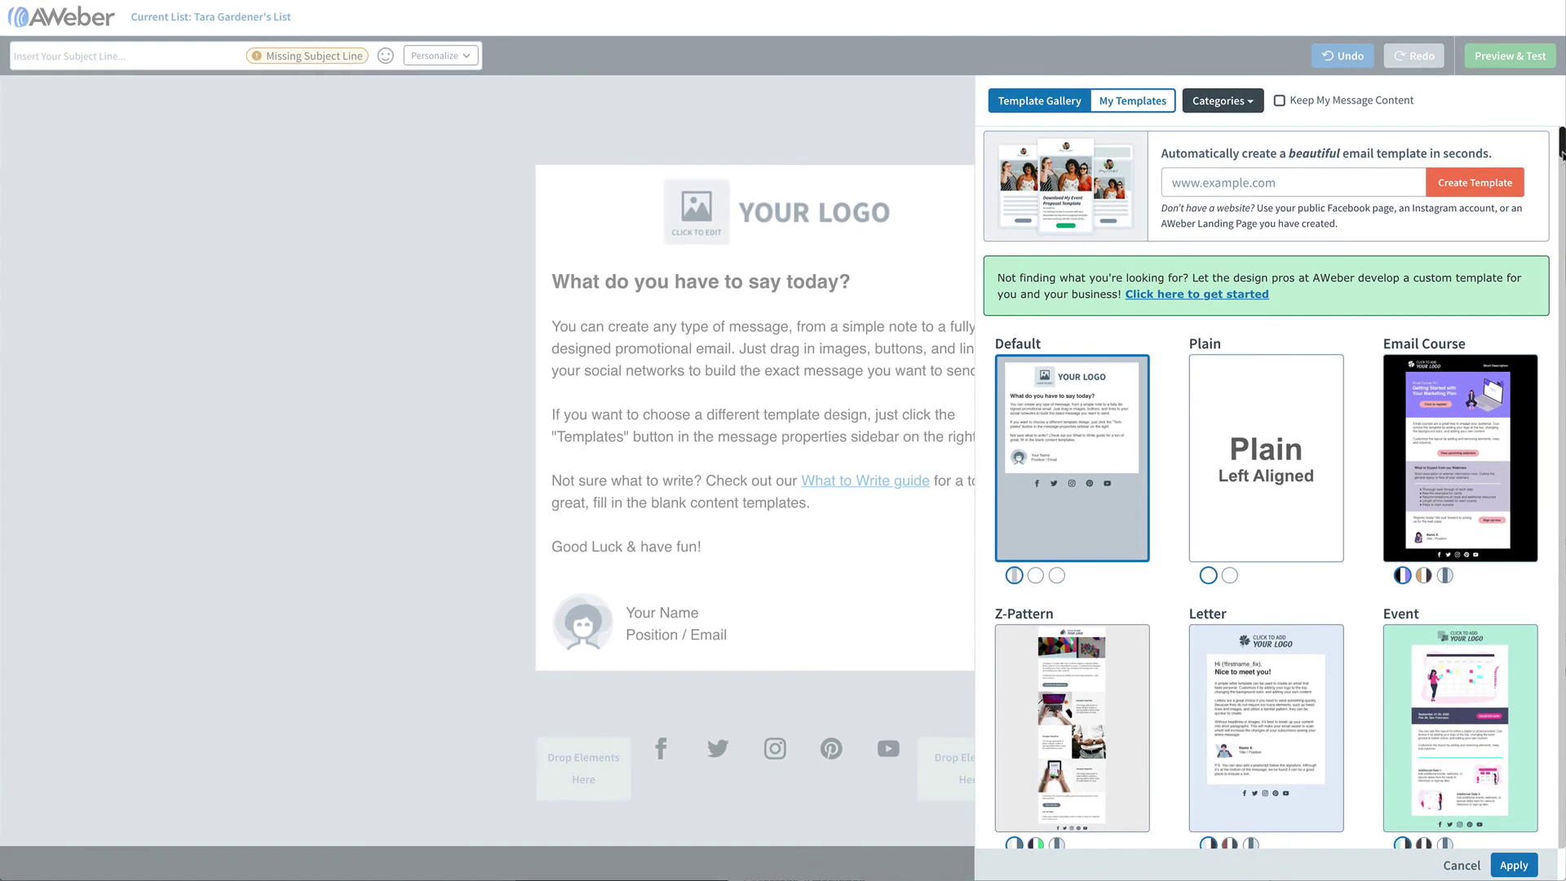
pyautogui.moveTo(1561, 141); pyautogui.dragTo(1540, 186)
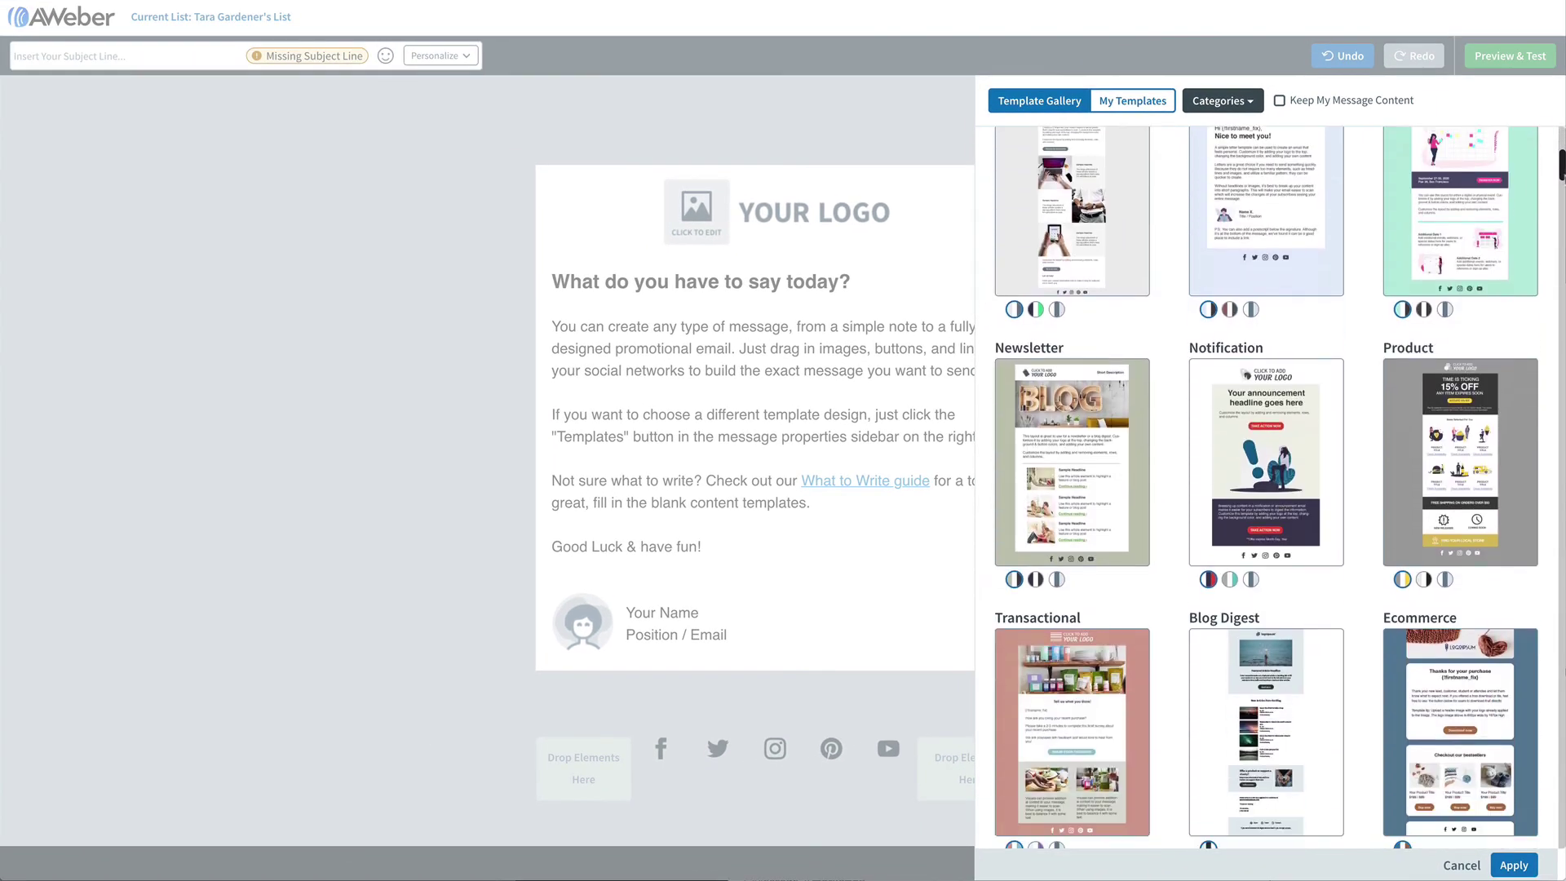
pyautogui.click(1109, 417)
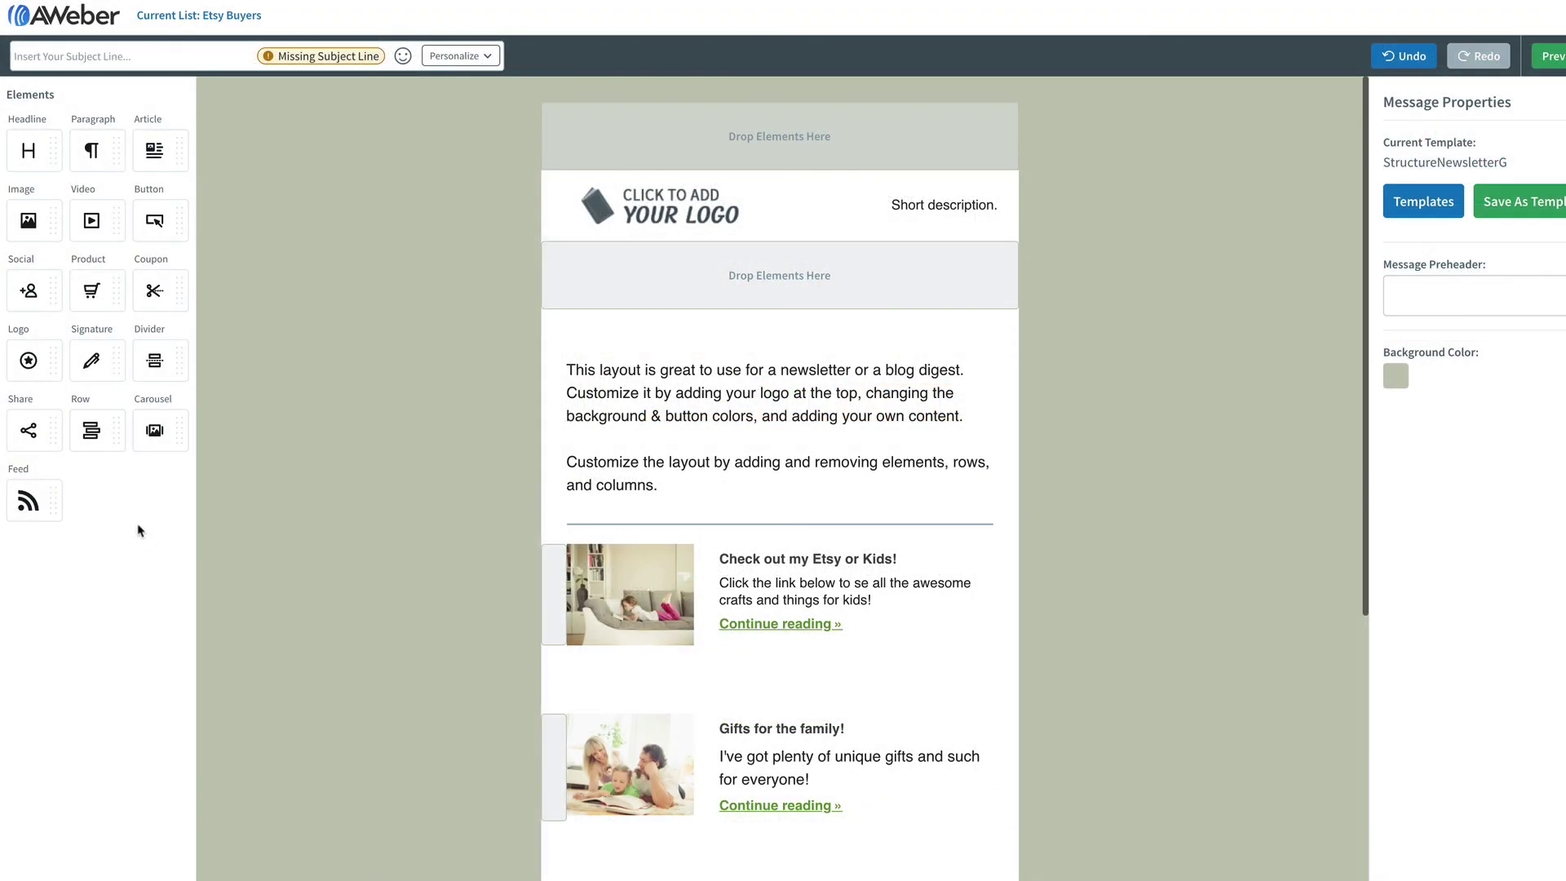
# - Place a Product block under the intro paragraph featuring the Etsy 'Custom garden signs' product
pyautogui.moveTo(91, 291); pyautogui.dragTo(661, 468)
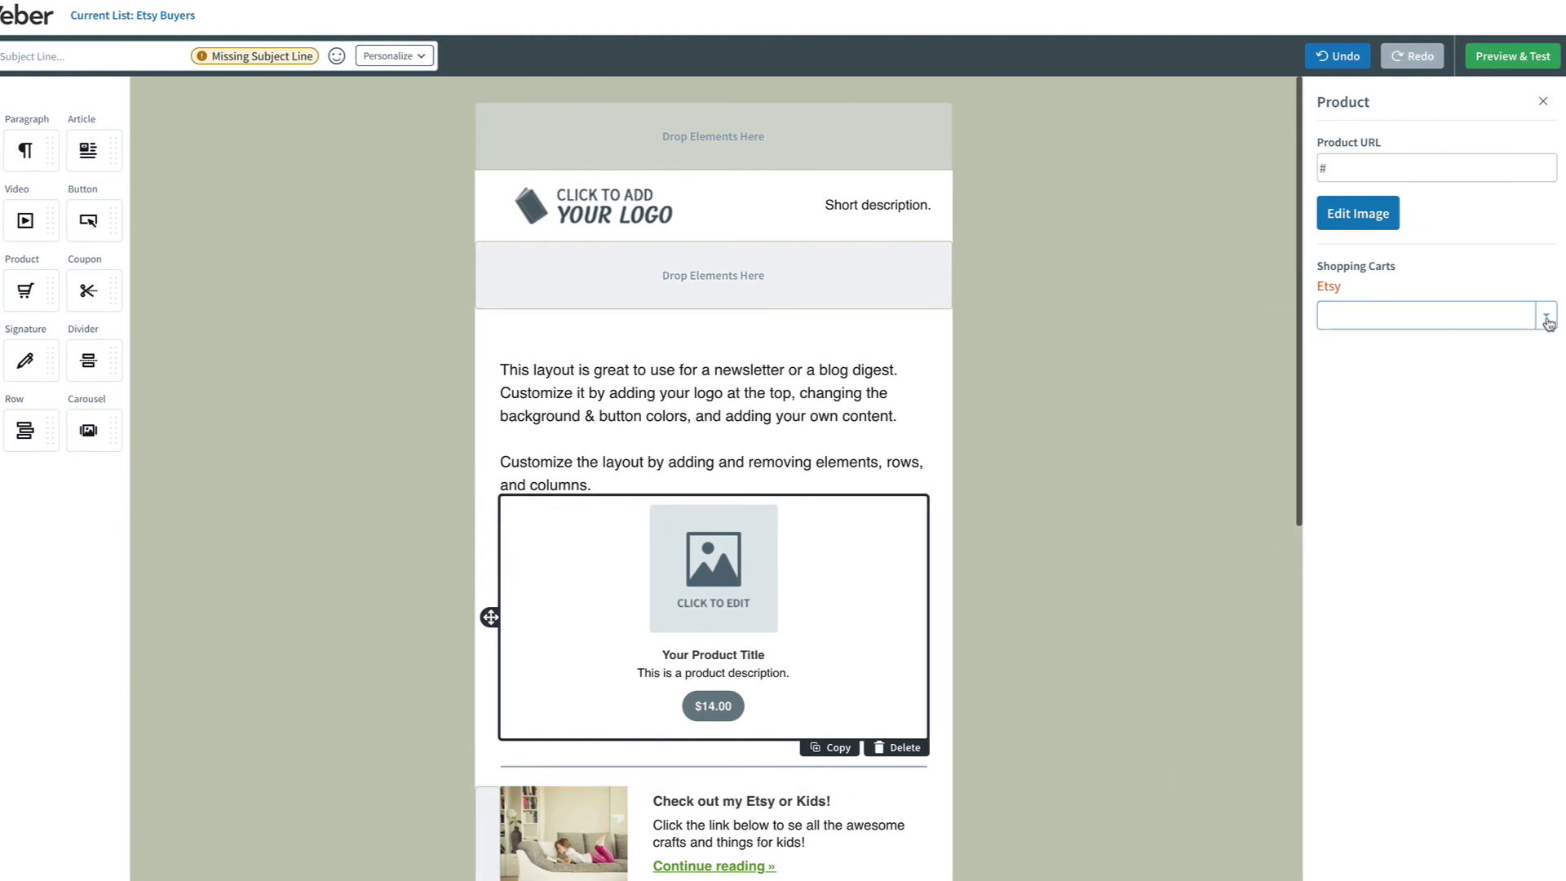
pyautogui.click(1548, 322)
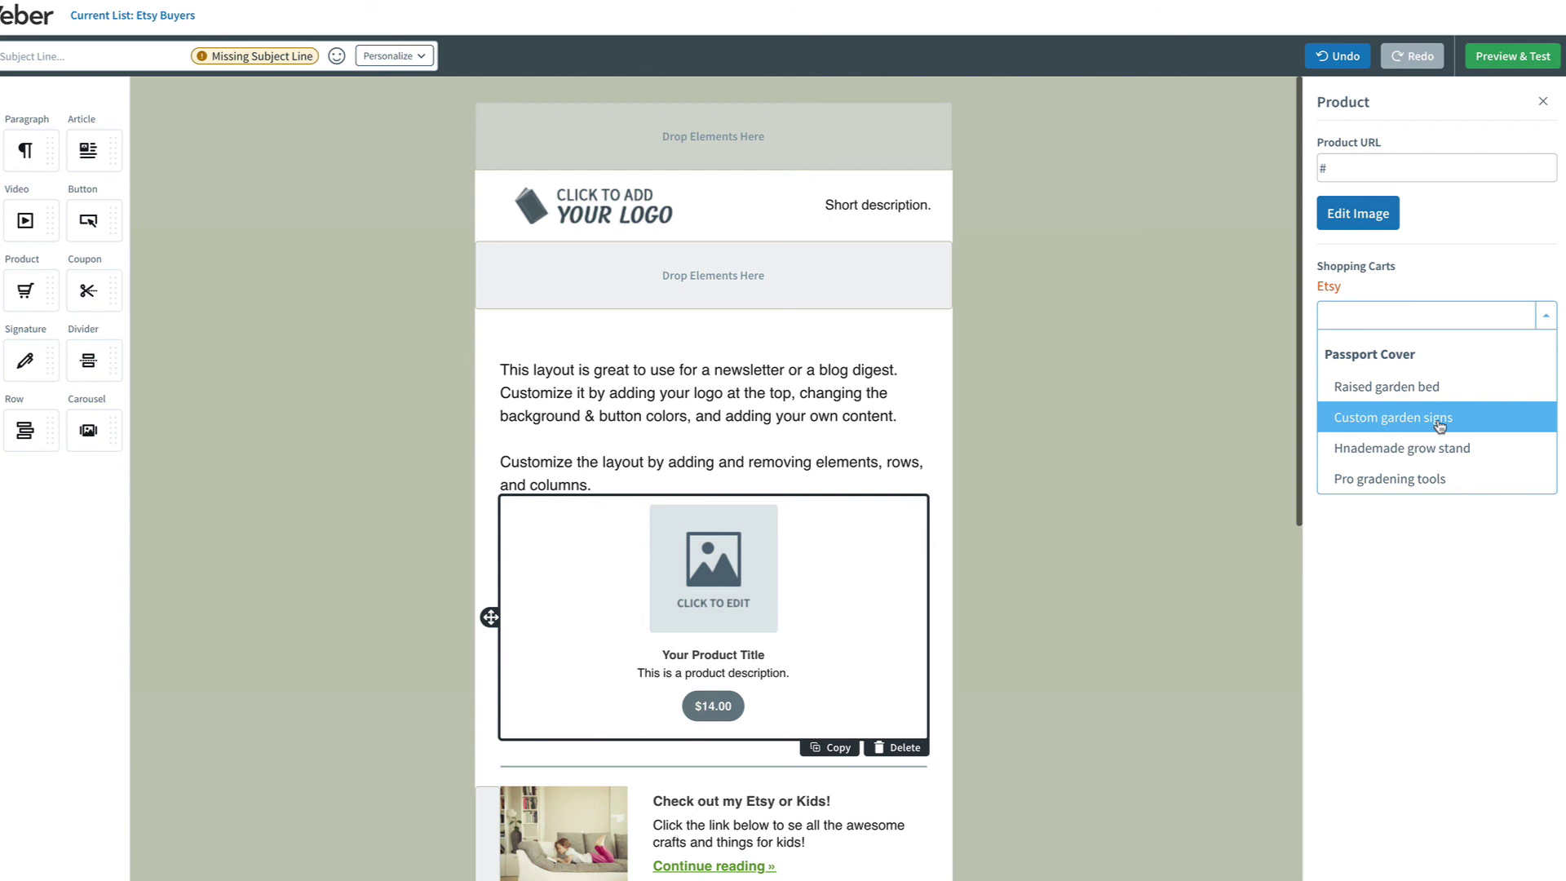
pyautogui.click(1441, 424)
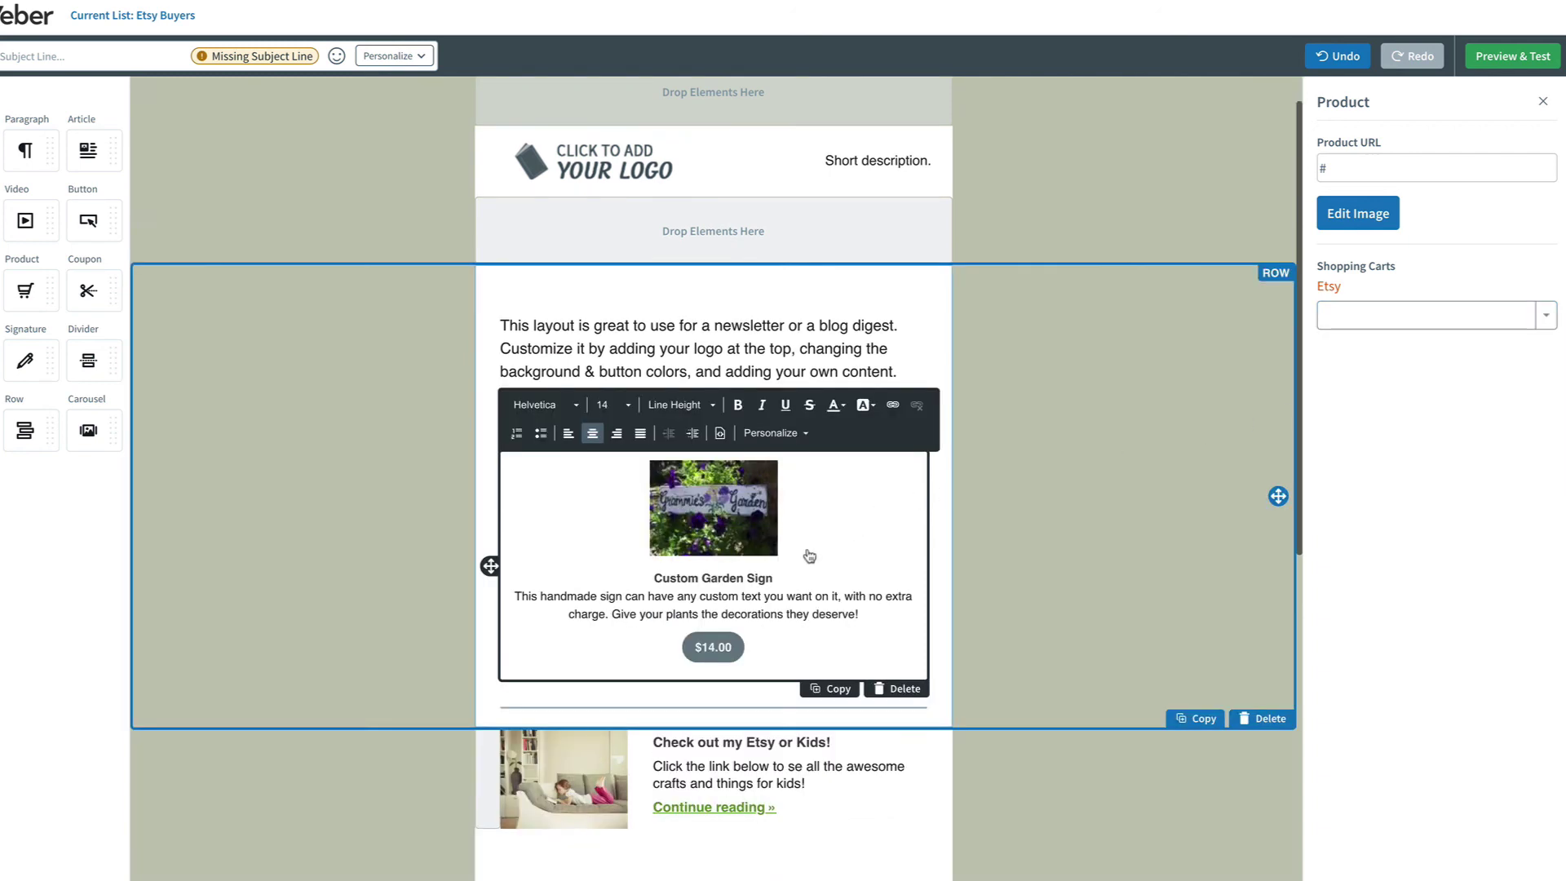